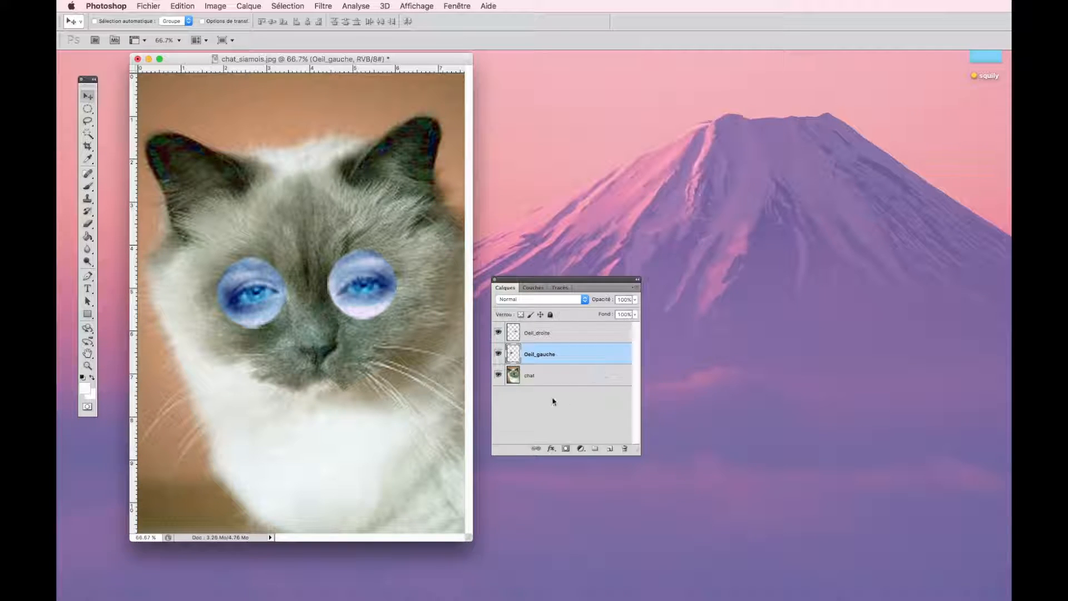
- Close the Layers (Calques) panel and display it again
{"action": "left_click", "coordinate": [494, 280]}
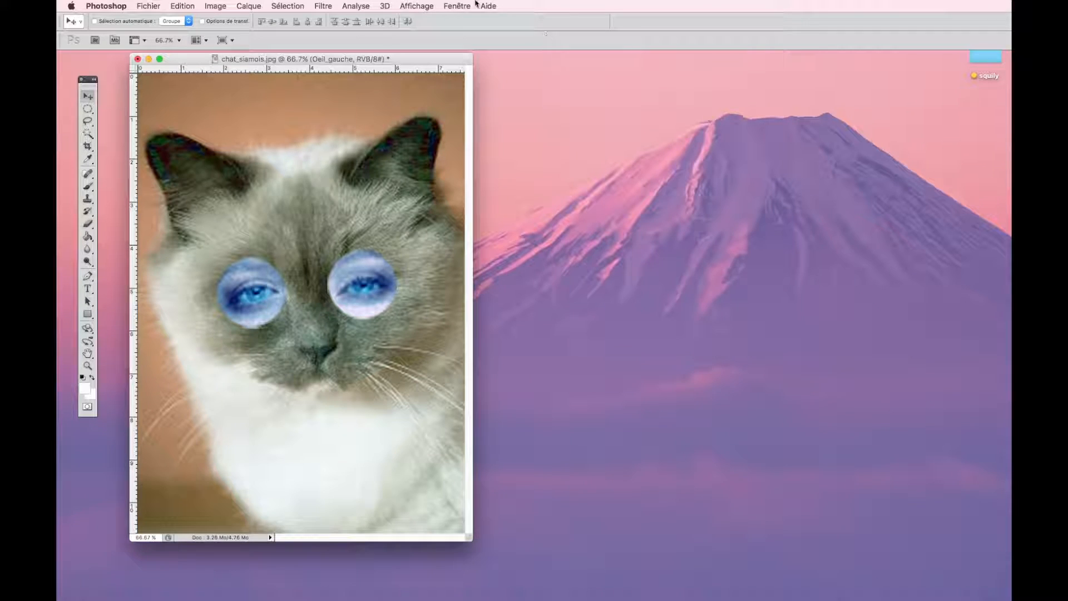
{"action": "left_click", "coordinate": [457, 7]}
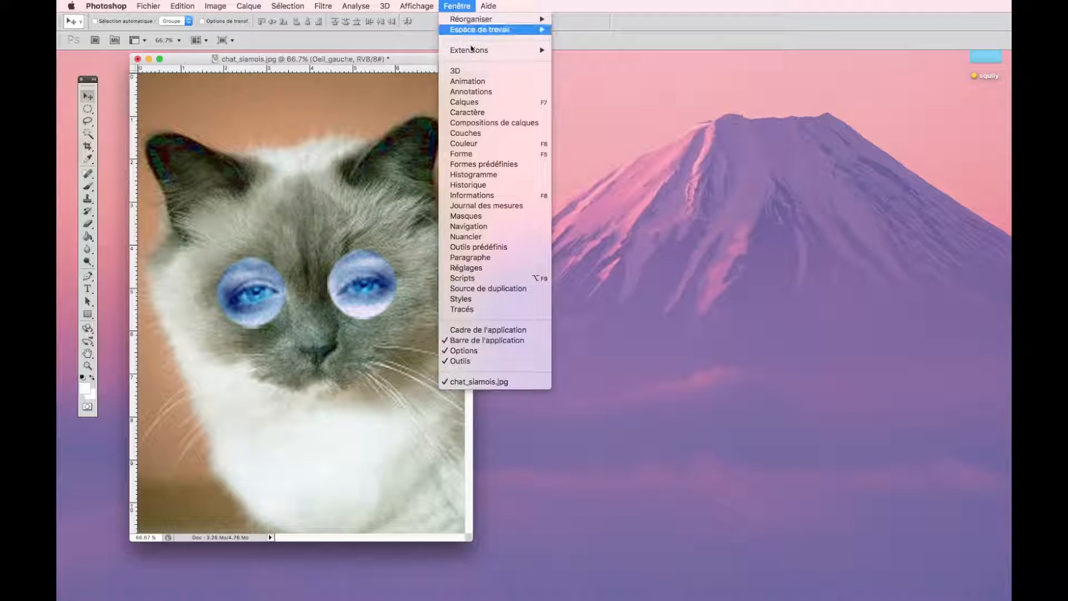
{"action": "left_click", "coordinate": [469, 104]}
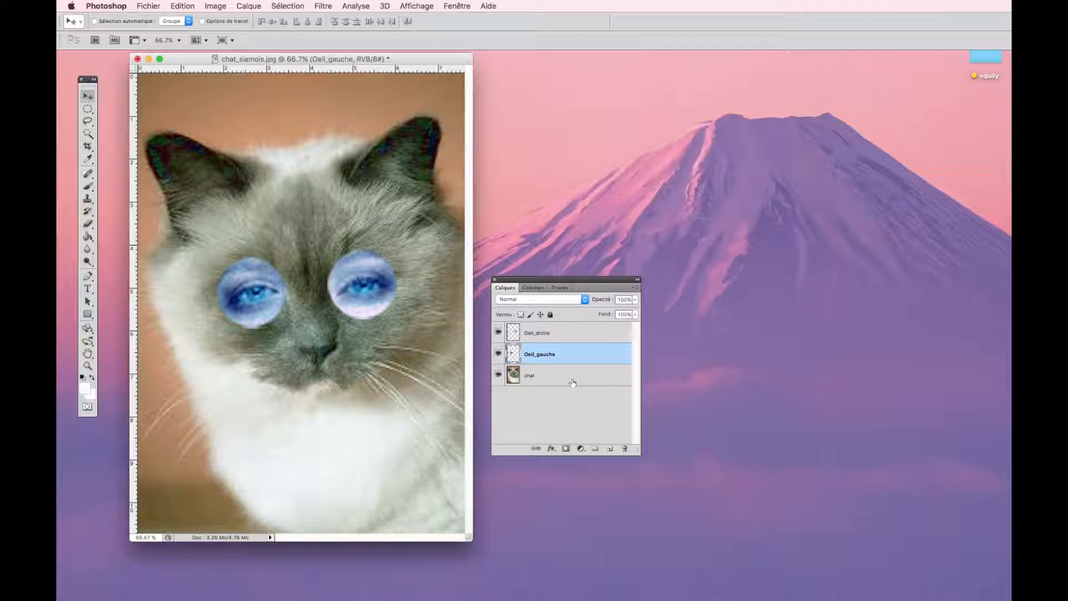
- Hide and show the Oeil_droite layer twice, leaving it visible
{"action": "left_click", "coordinate": [499, 333]}
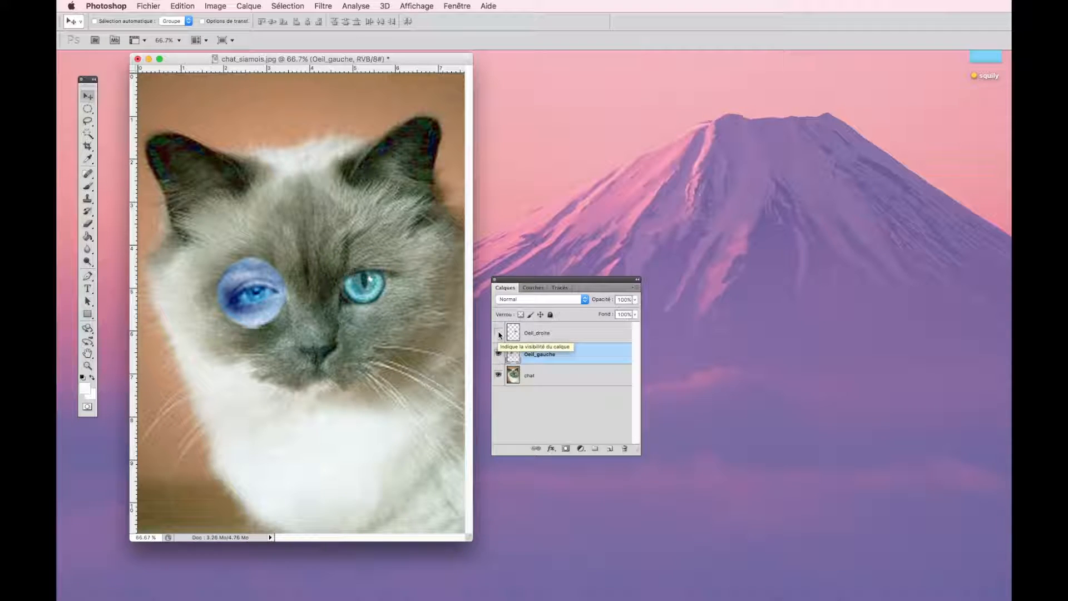
{"action": "left_click", "coordinate": [499, 333]}
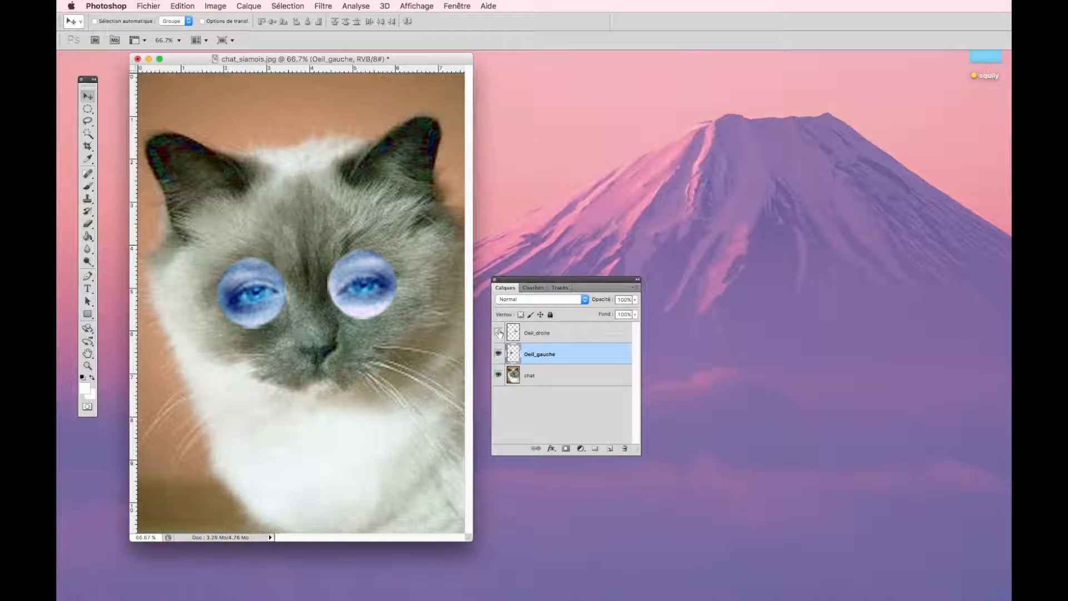
{"action": "left_click", "coordinate": [499, 333]}
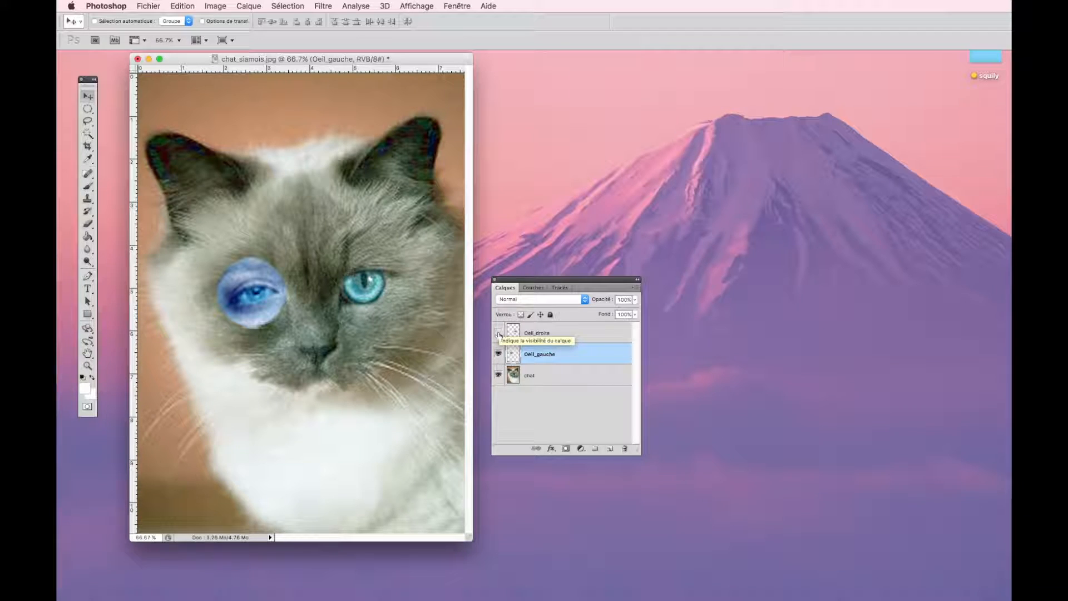
{"action": "left_click", "coordinate": [499, 334]}
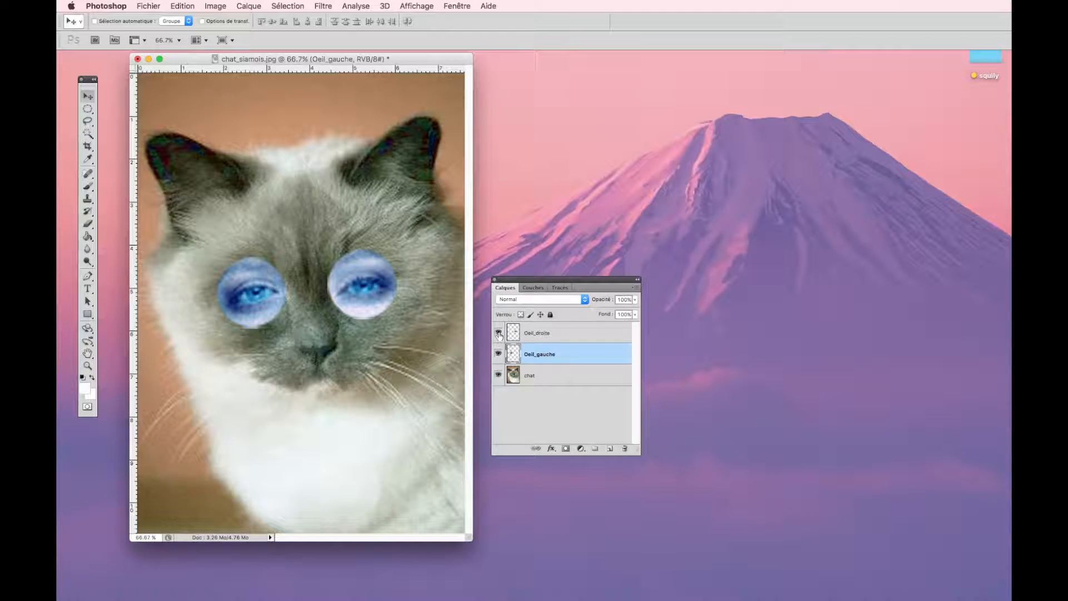
- Select the Oeil_droite layer, switch to Oeil_gauche, and shift that eye slightly inward on the cat's face
{"action": "left_click", "coordinate": [531, 333]}
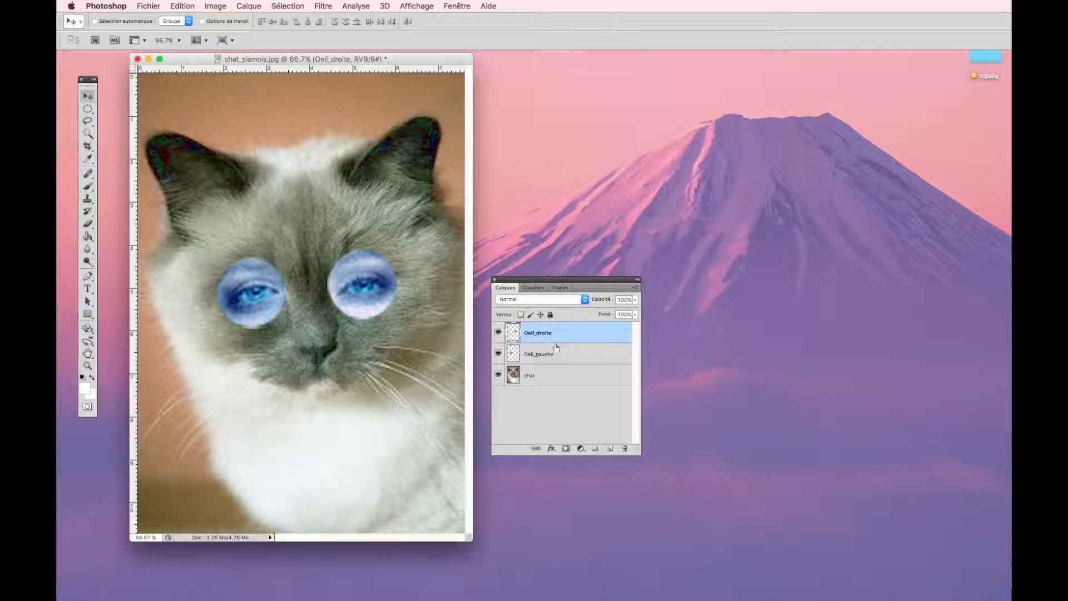
{"action": "left_click", "coordinate": [542, 358]}
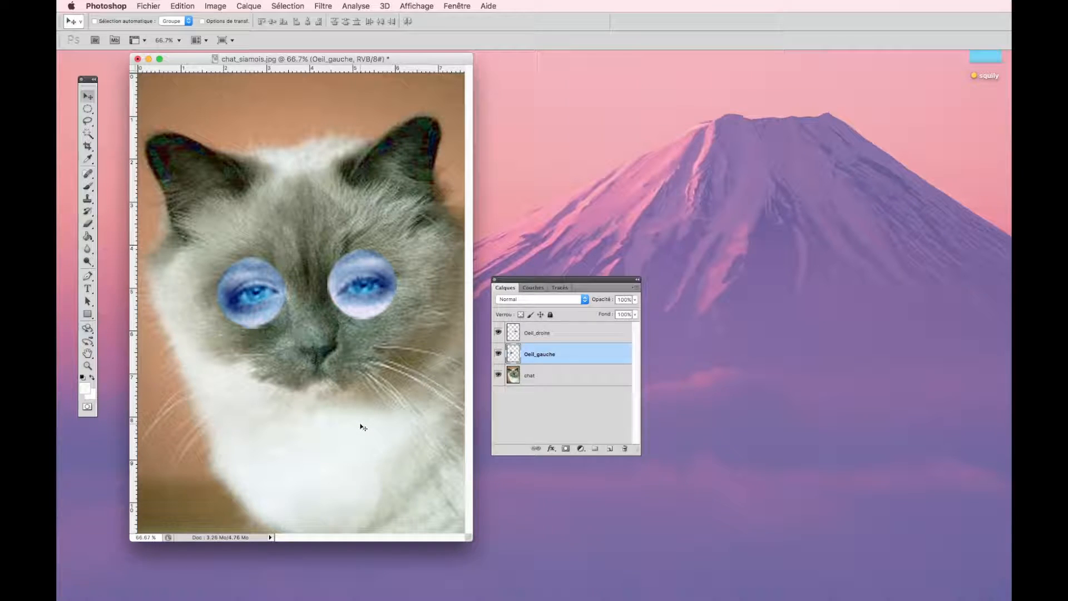
{"action": "mouse_move", "coordinate": [360, 427]}
{"action": "left_mouse_down"}
{"action": "mouse_move", "coordinate": [347, 249]}
{"action": "mouse_move", "coordinate": [326, 449]}
{"action": "mouse_move", "coordinate": [382, 438]}
{"action": "mouse_move", "coordinate": [398, 296]}
{"action": "mouse_move", "coordinate": [331, 316]}
{"action": "mouse_move", "coordinate": [367, 424]}
{"action": "left_mouse_up"}
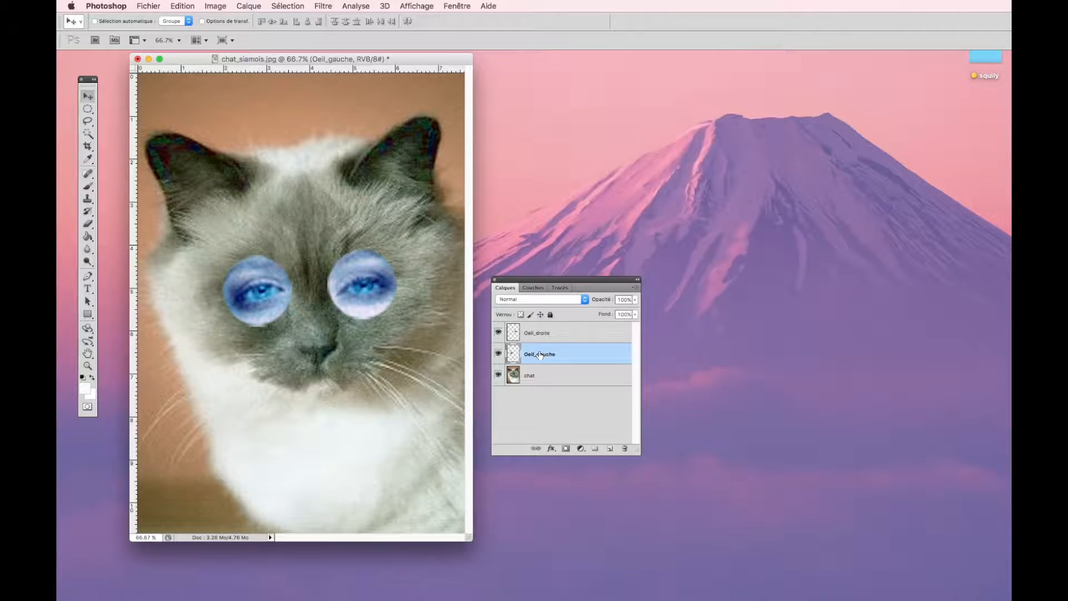
- Select the Oeil_droite and Oeil_gauche layers together and shift both eyes slightly down and to the right
{"action": "left_click", "coordinate": [529, 333], "text": "shift"}
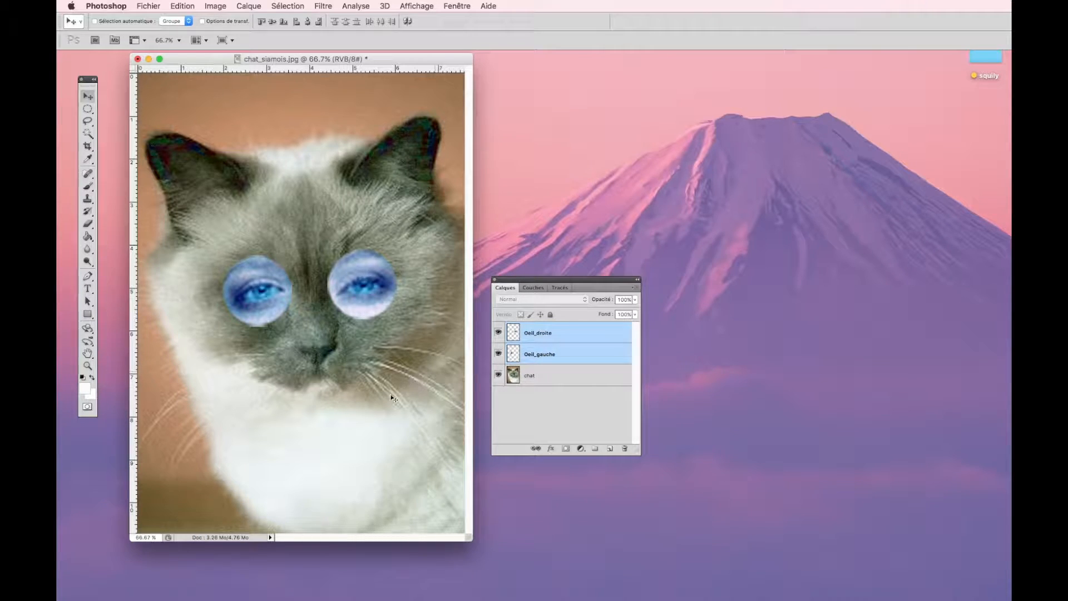
{"action": "mouse_move", "coordinate": [377, 402]}
{"action": "left_mouse_down"}
{"action": "mouse_move", "coordinate": [394, 246]}
{"action": "mouse_move", "coordinate": [377, 282]}
{"action": "mouse_move", "coordinate": [362, 550]}
{"action": "mouse_move", "coordinate": [379, 434]}
{"action": "mouse_move", "coordinate": [376, 303]}
{"action": "mouse_move", "coordinate": [376, 429]}
{"action": "mouse_move", "coordinate": [381, 408]}
{"action": "left_mouse_up"}
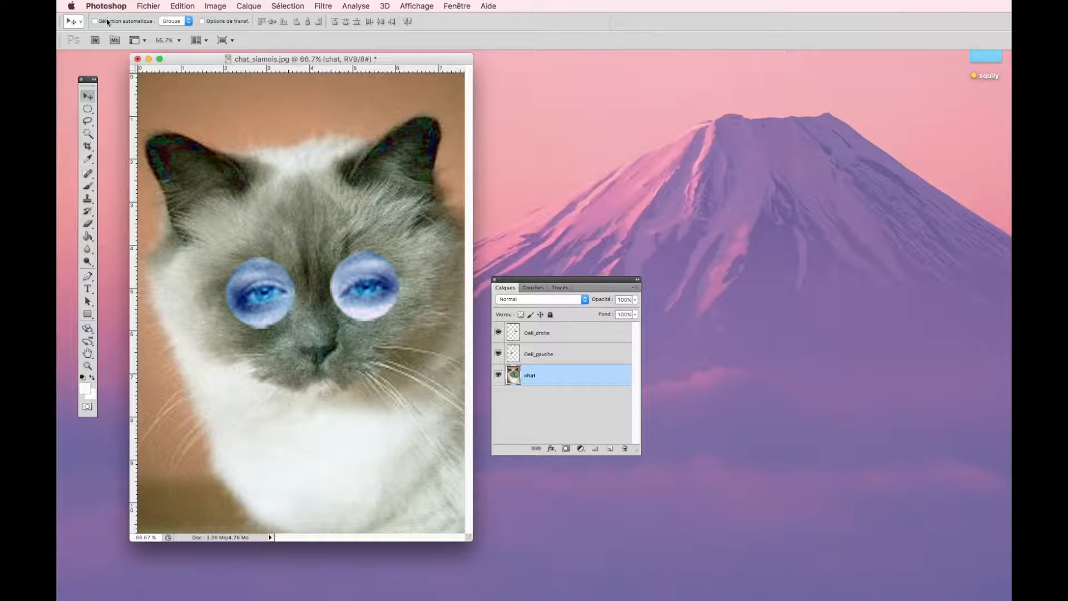
- Enable automatic selection for the Move tool, pick each blue eye and the cat in the image, and disable it again
{"action": "left_click", "coordinate": [95, 22]}
{"action": "left_click", "coordinate": [265, 297]}
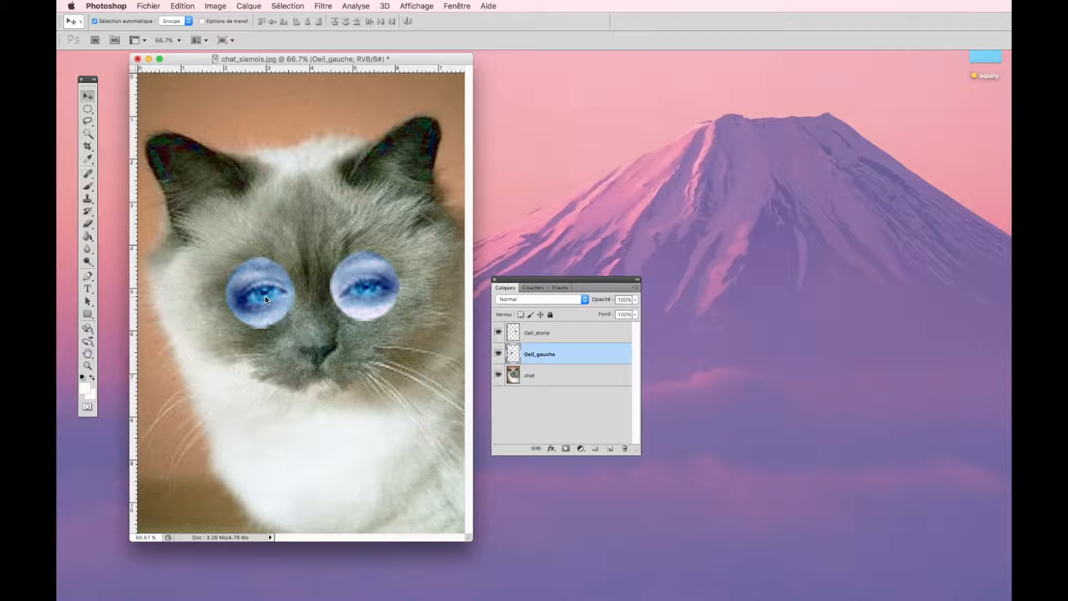
{"action": "left_click", "coordinate": [380, 294]}
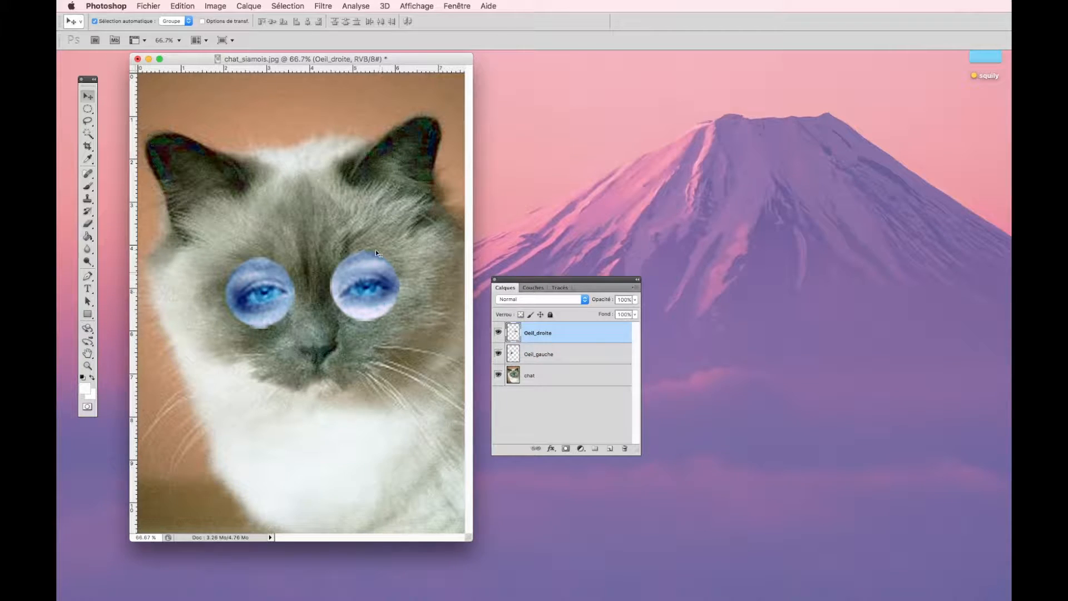
{"action": "left_click", "coordinate": [288, 176]}
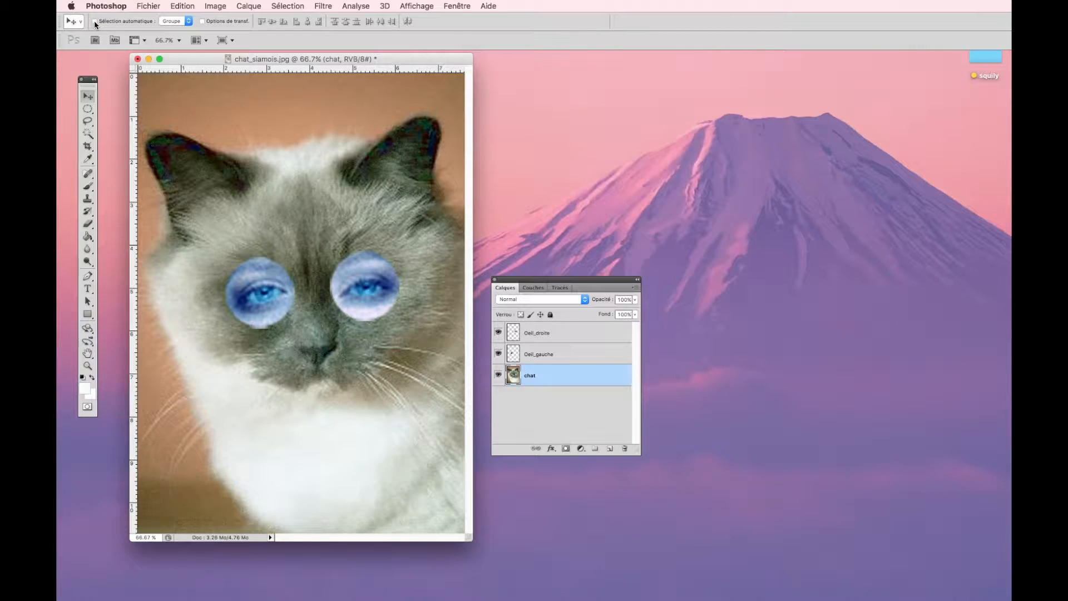
- Select the Oeil_droite, Oeil_gauche and chat layers one after another by their names
{"action": "left_click", "coordinate": [567, 332]}
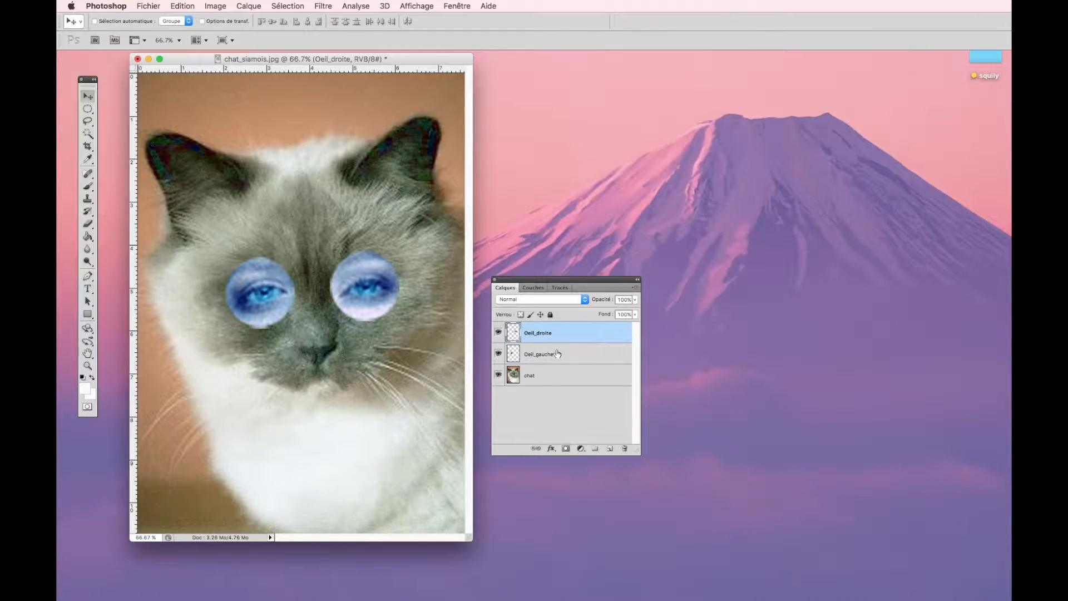
{"action": "left_click", "coordinate": [559, 353]}
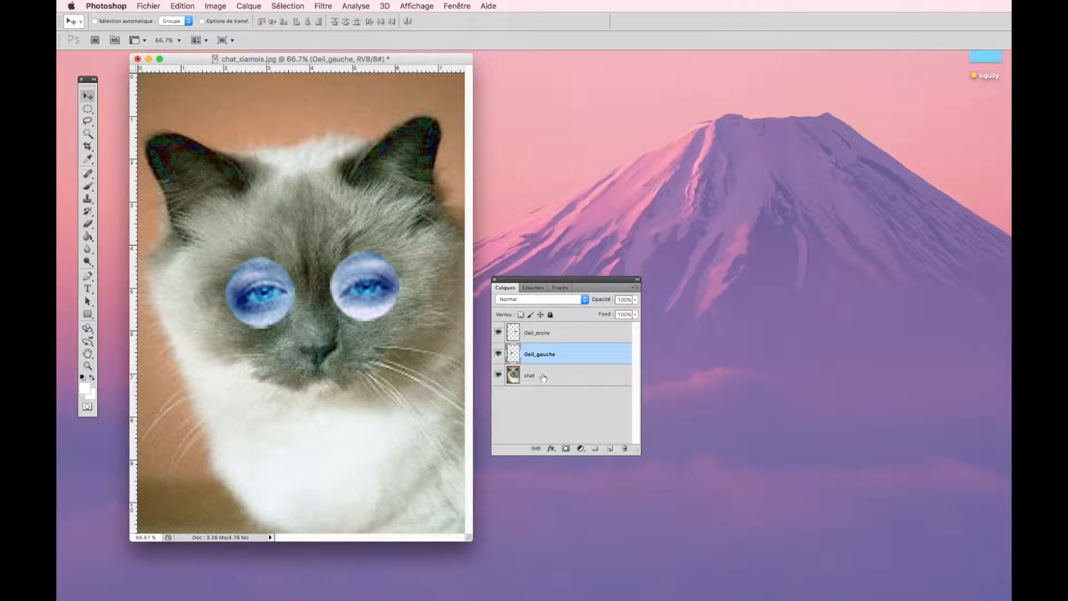
{"action": "left_click", "coordinate": [544, 378]}
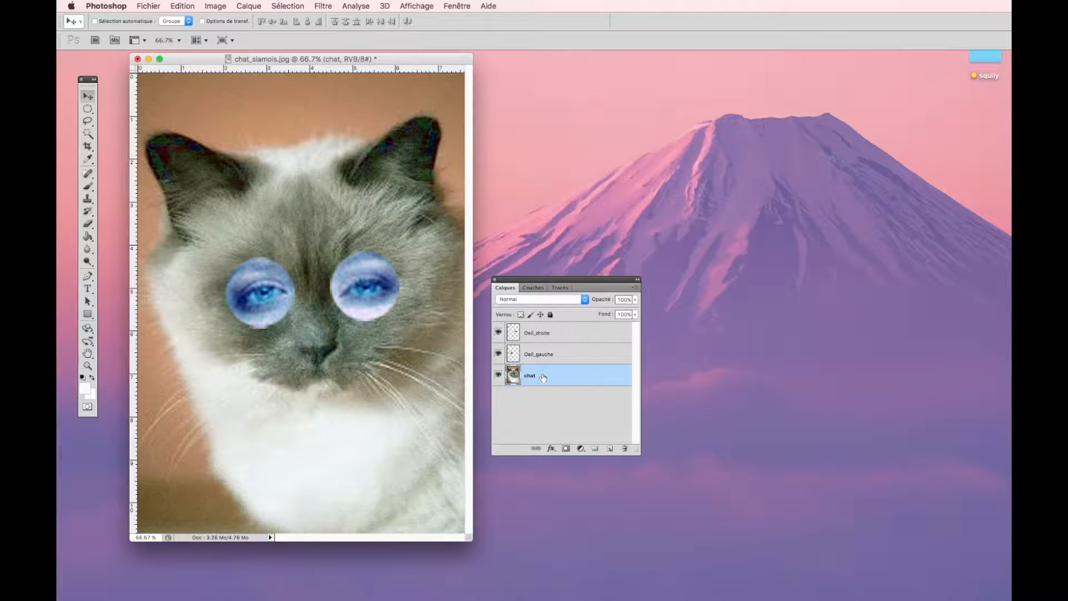
- Add a new empty layer directly above the chat layer and name it Oeil_3
{"action": "left_click", "coordinate": [610, 450]}
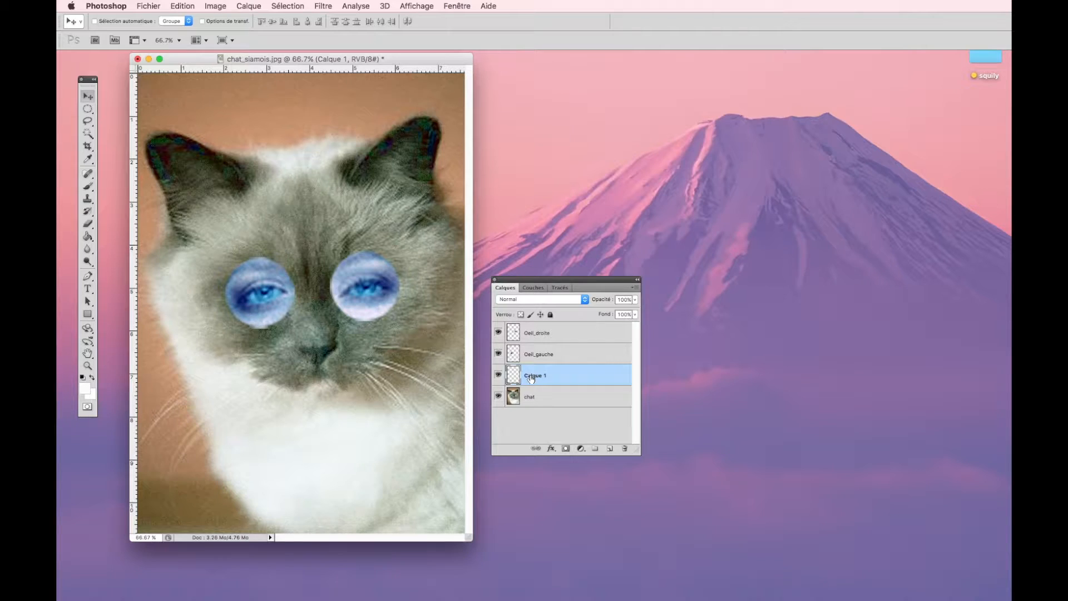
{"action": "double_click", "coordinate": [532, 376]}
{"action": "type", "text": "Oeil_3"}
{"action": "key", "text": "Return"}
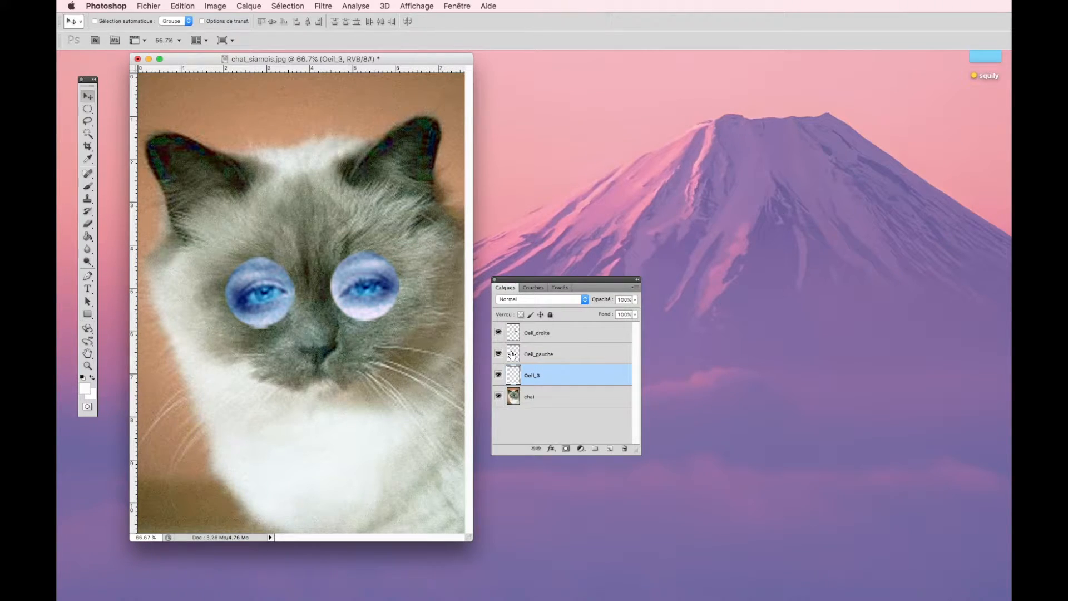
- Duplicate the Oeil_gauche layer and delete the empty Oeil_3 layer
{"action": "left_click", "coordinate": [529, 354]}
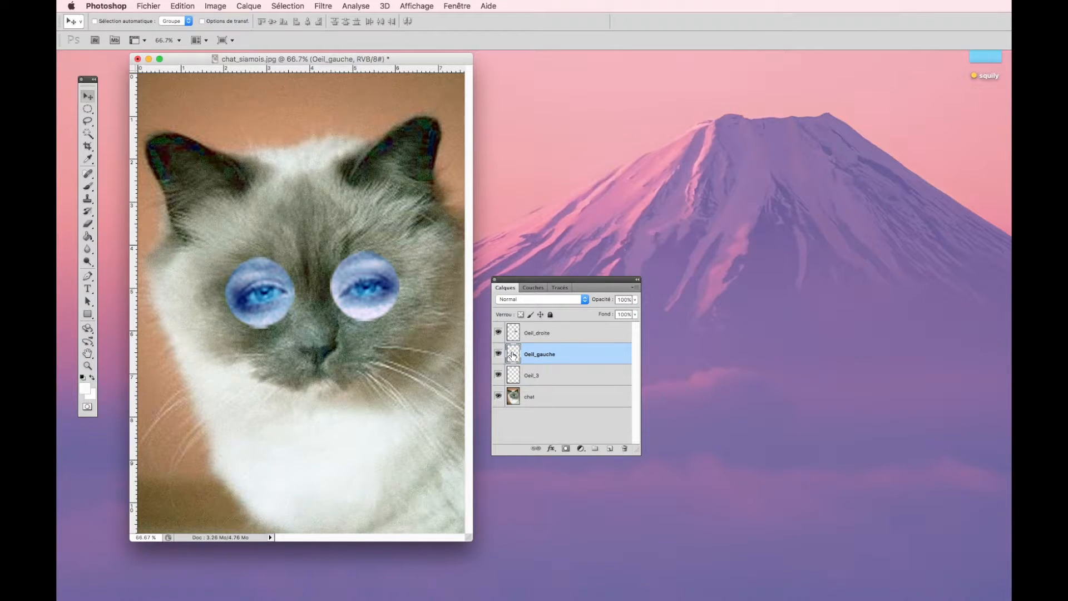
{"action": "left_click_drag", "start_coordinate": [513, 354], "coordinate": [610, 450]}
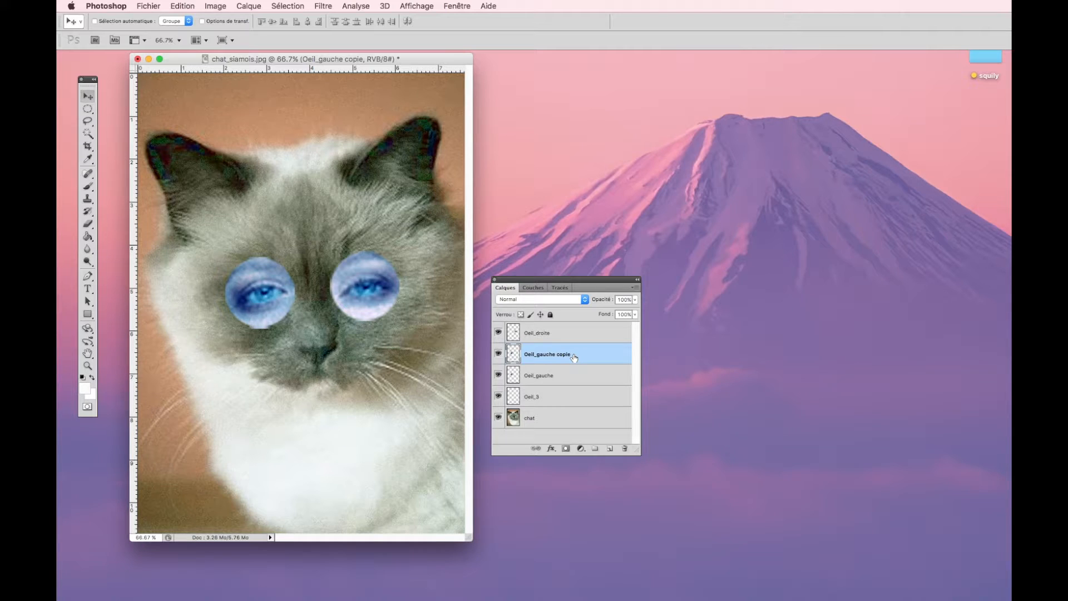
{"action": "left_click", "coordinate": [512, 397]}
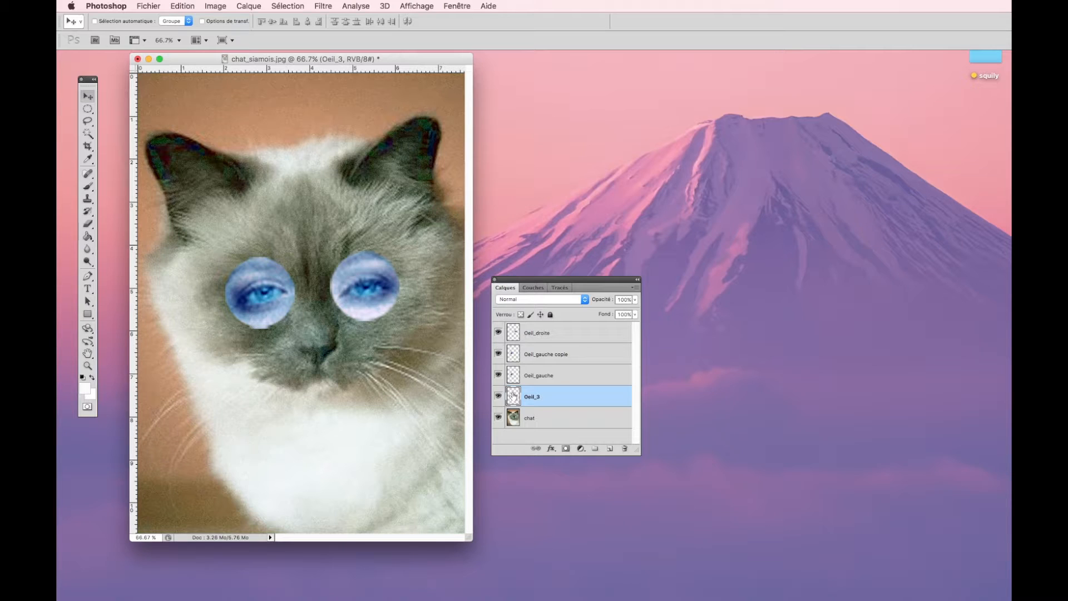
{"action": "left_click_drag", "start_coordinate": [512, 396], "coordinate": [624, 450]}
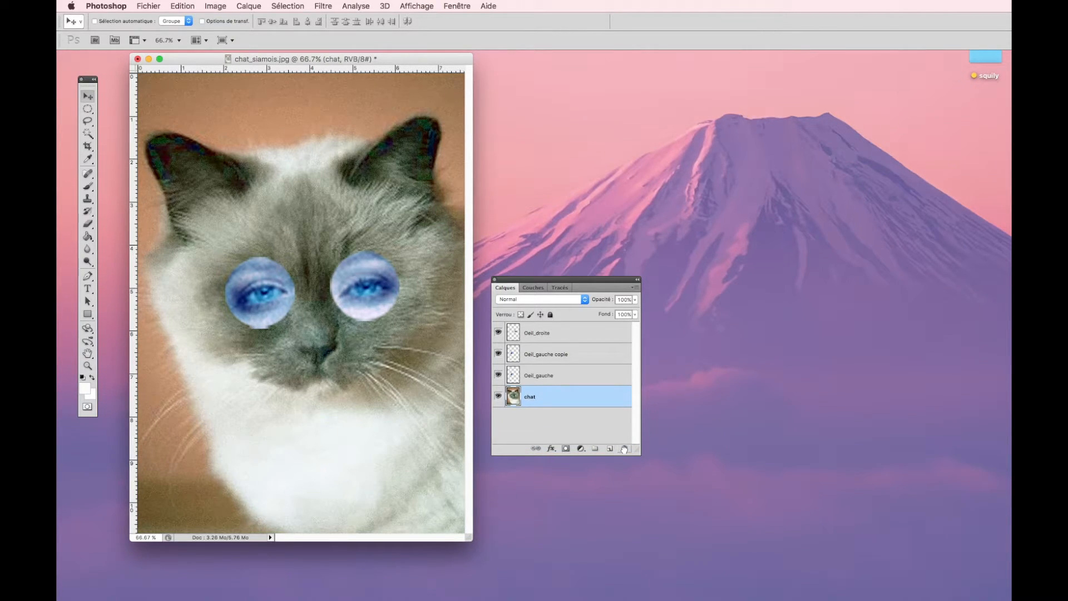
- Rename the duplicated Oeil_gauche layer oeil3 and move its eye onto the cat's forehead, centred above the other two
{"action": "double_click", "coordinate": [546, 355]}
{"action": "type", "text": "oeil3"}
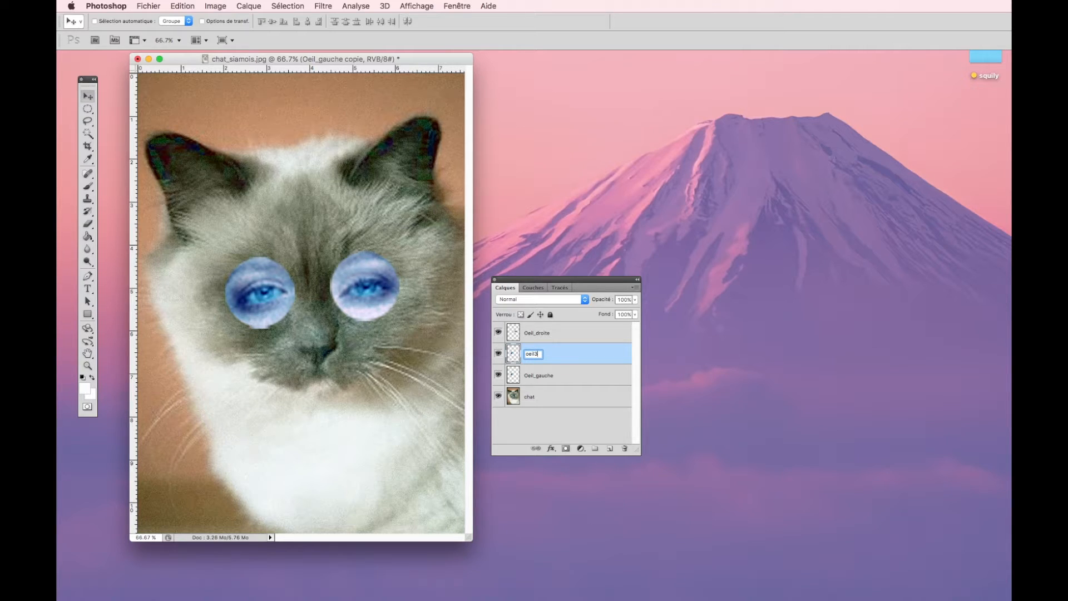
{"action": "key", "text": "Return"}
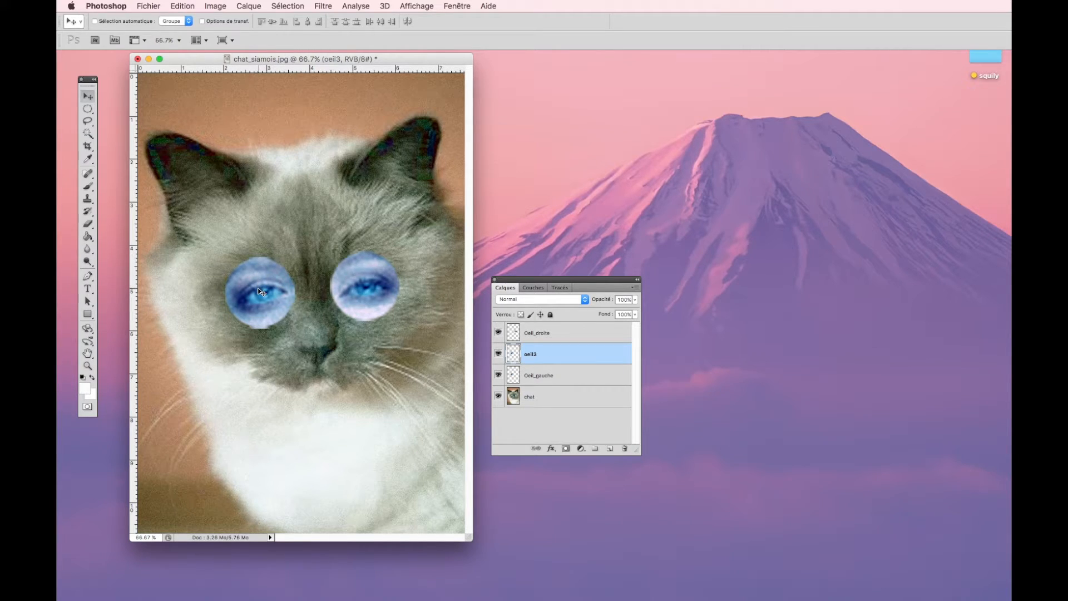
{"action": "left_click_drag", "start_coordinate": [258, 288], "coordinate": [309, 228]}
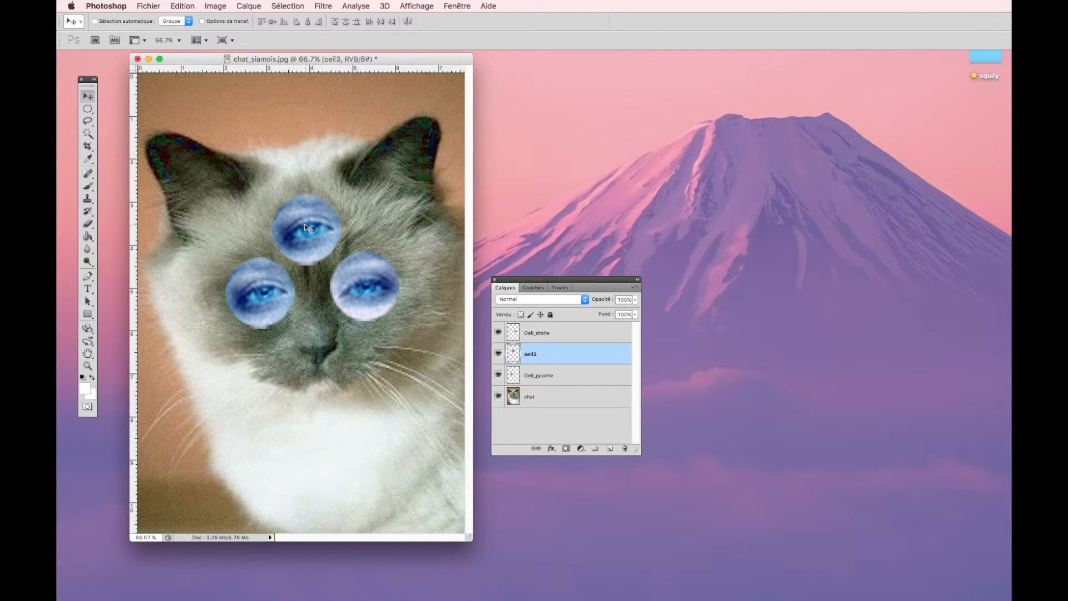